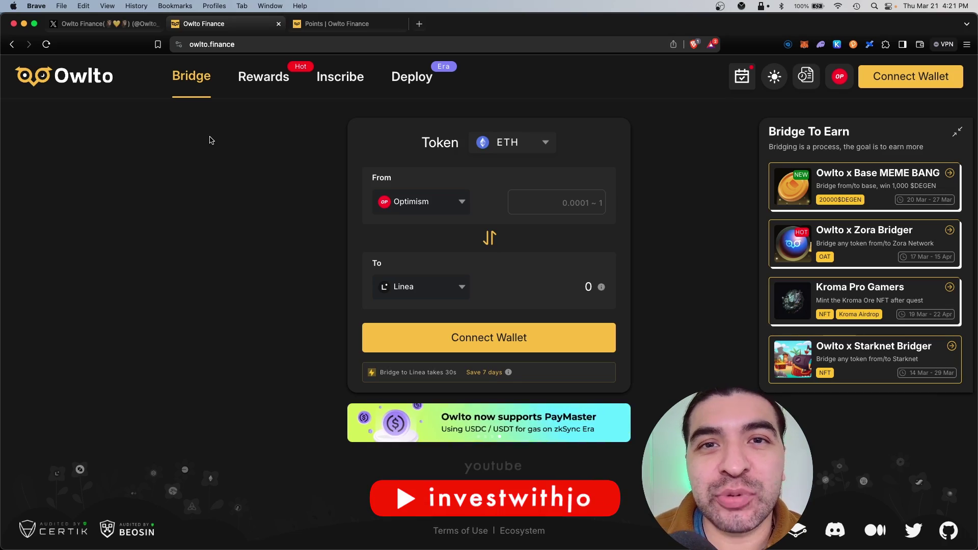
Look over the Points docs, Inscribe and Deploy pages, then return to the Bridge page
left_click(336, 24)
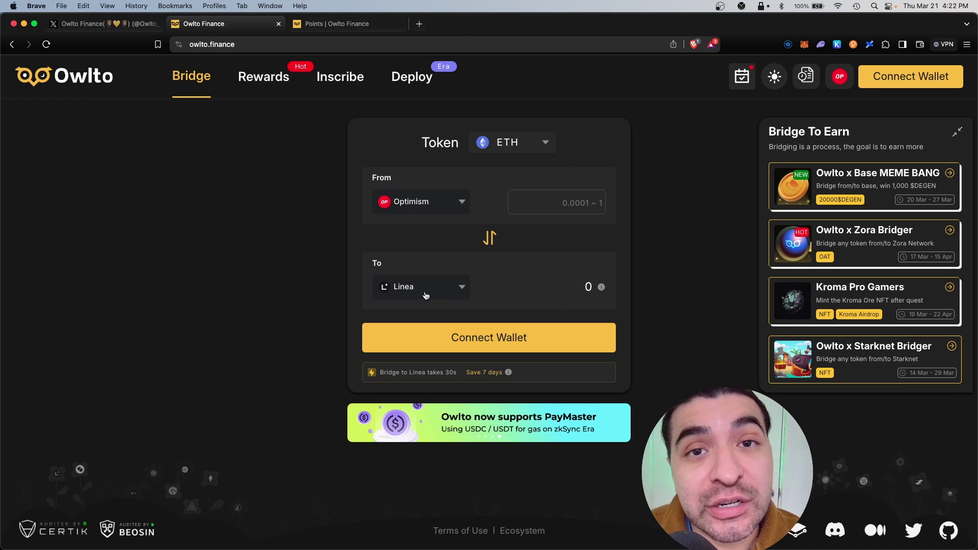
left_click(340, 77)
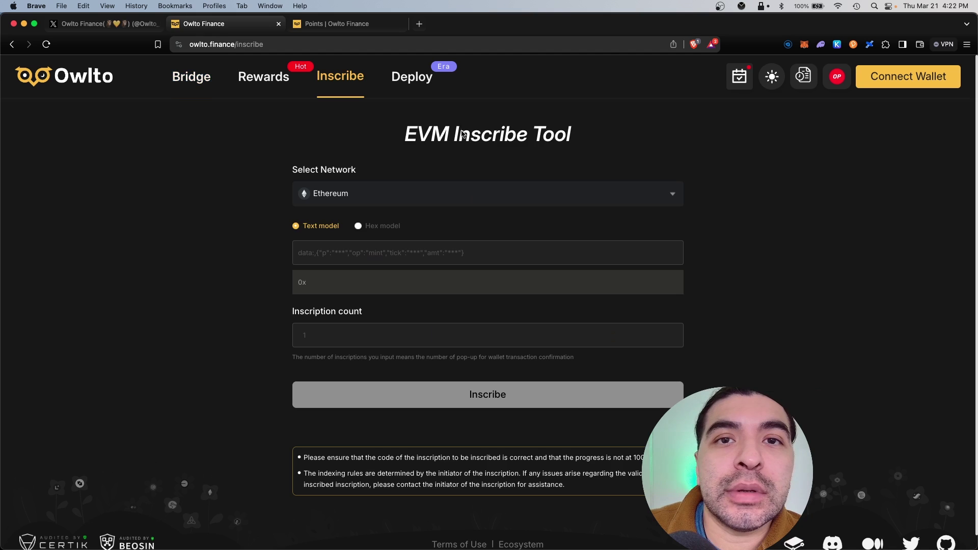
left_click(412, 77)
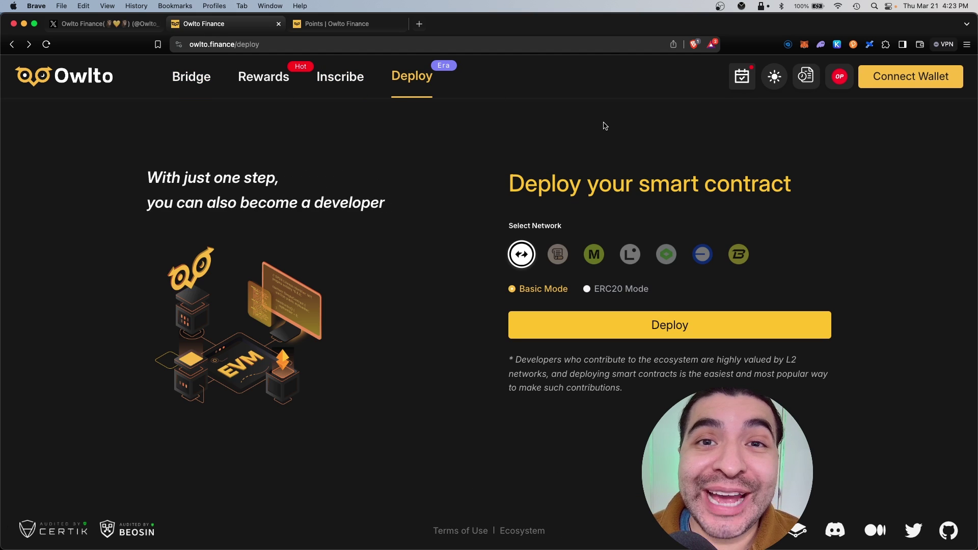
left_click(191, 76)
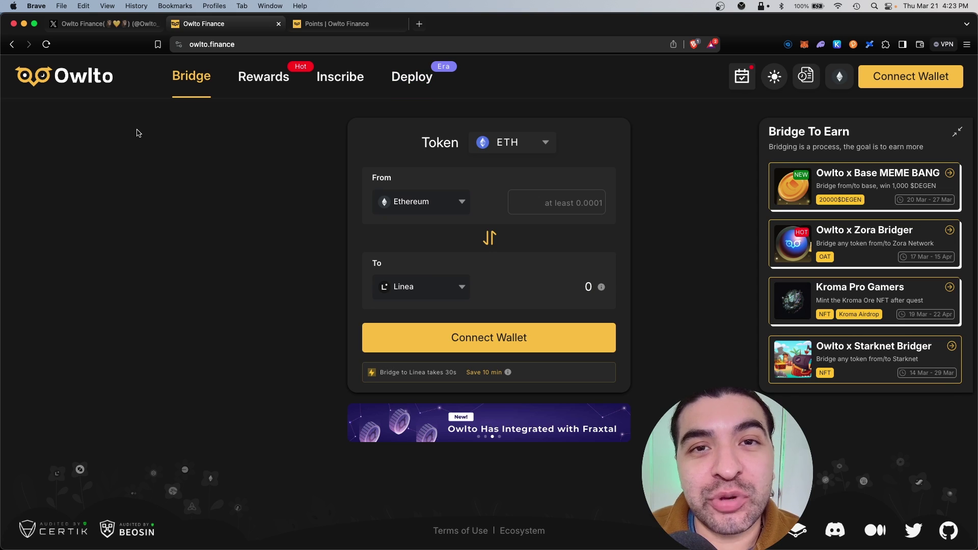
key("ctrl+Tab")
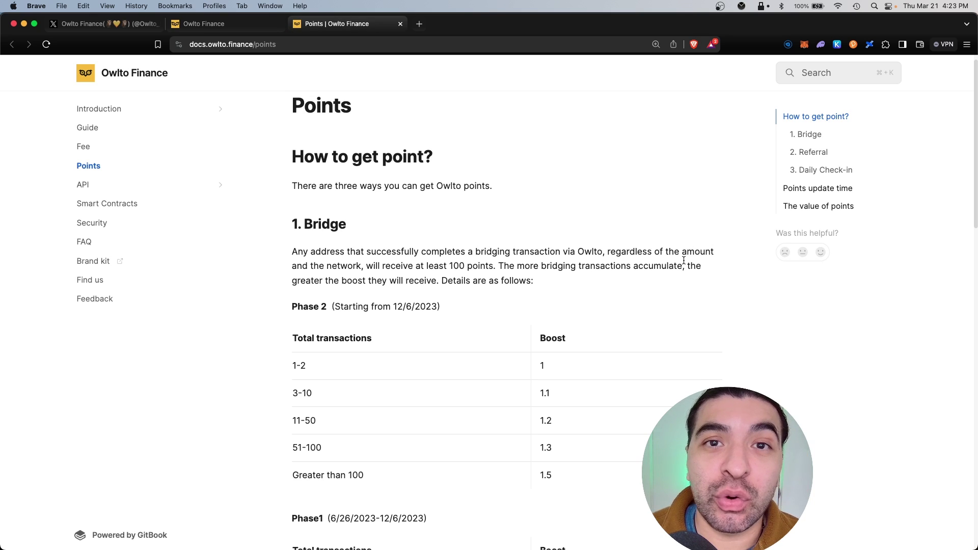
key("ctrl+shift+Tab")
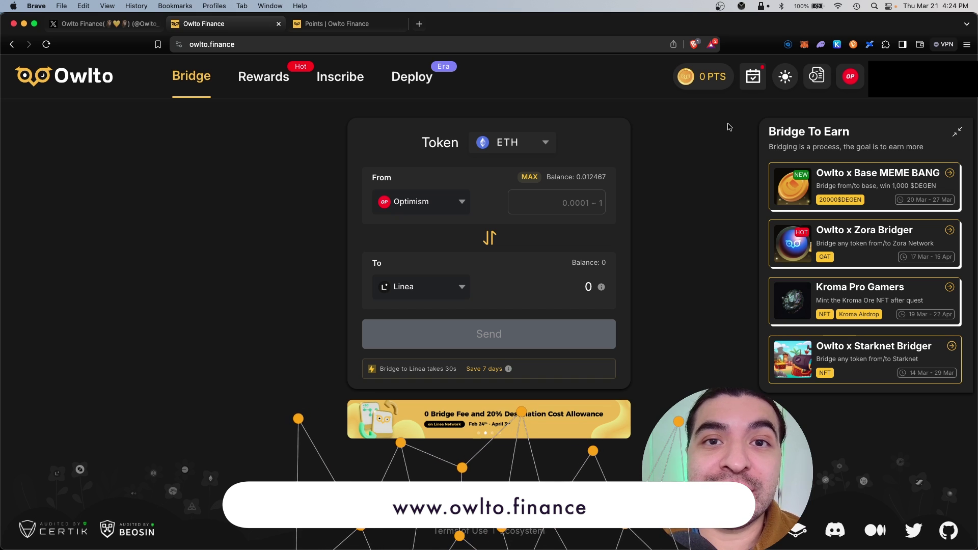
Keep Optimism as the source network and view the 1x boost, 0-point breakdown
left_click(461, 201)
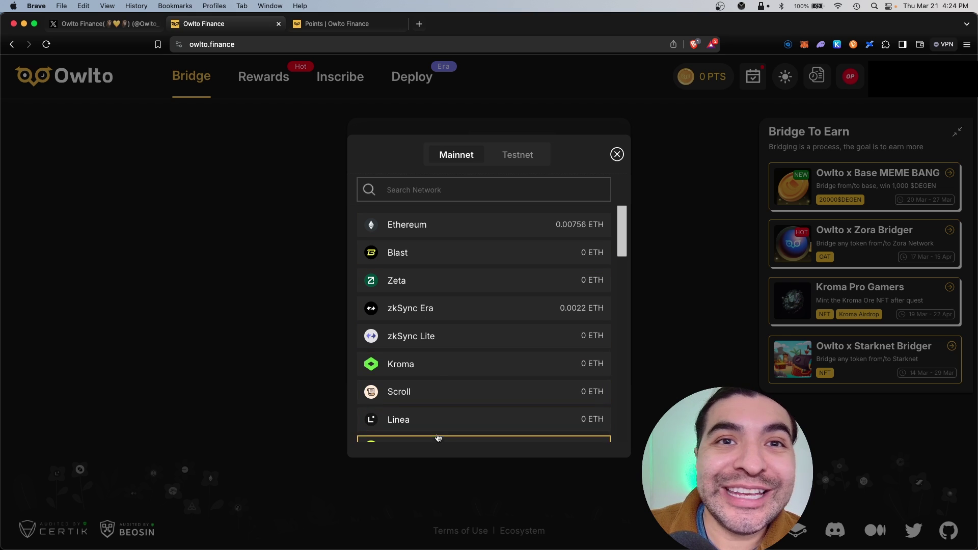
scroll(430, 306, "down", 3)
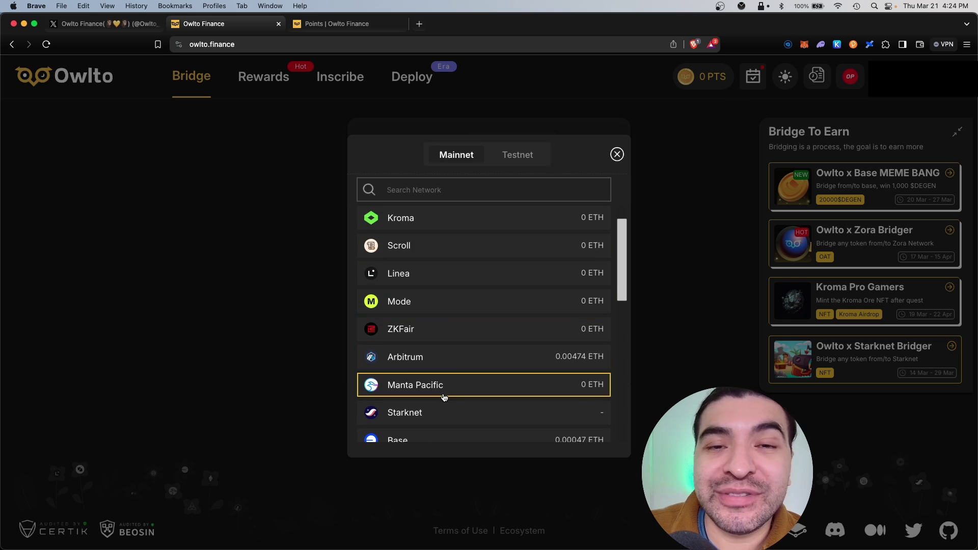
scroll(441, 380, "down", 2)
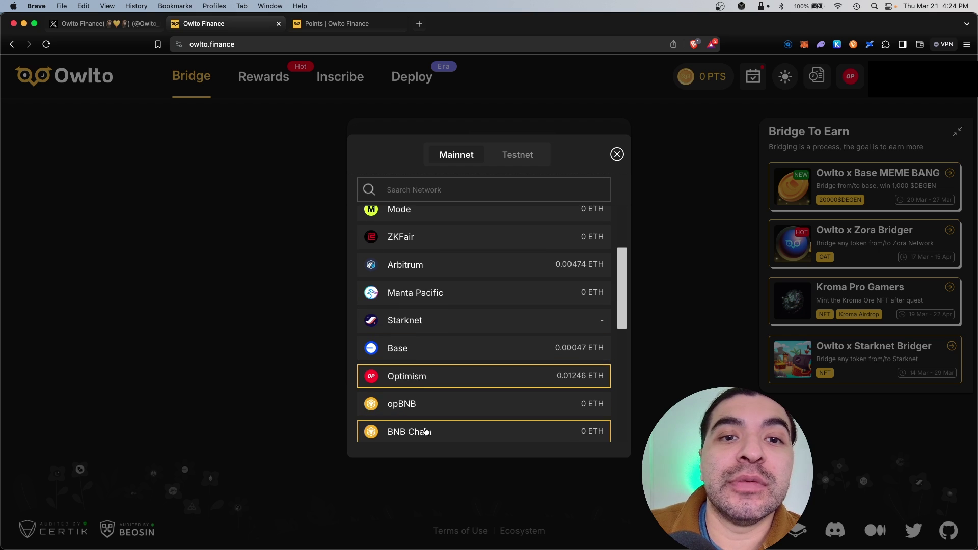
left_click(441, 375)
mouse_move(712, 77)
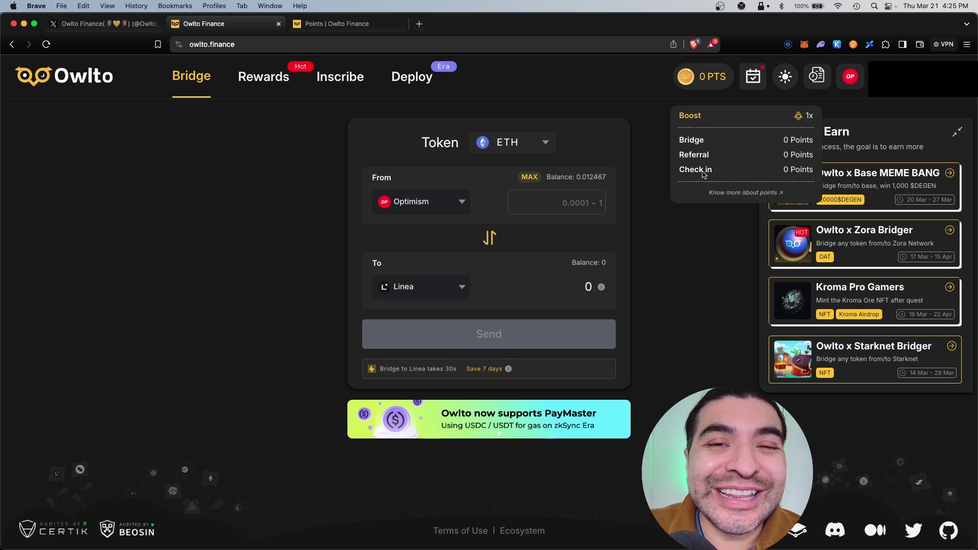
left_click(741, 194)
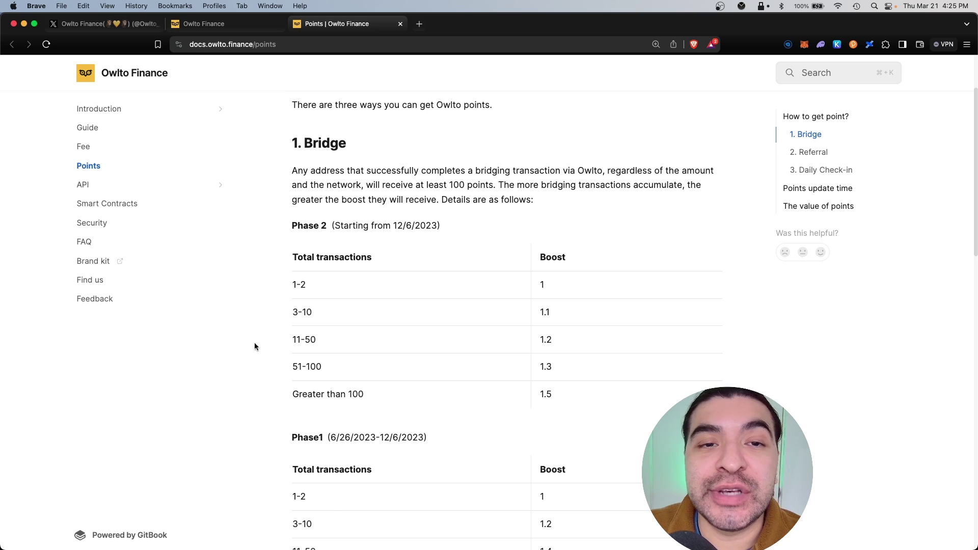
scroll(254, 345, "down", 10)
left_click_drag(450, 137, 502, 139)
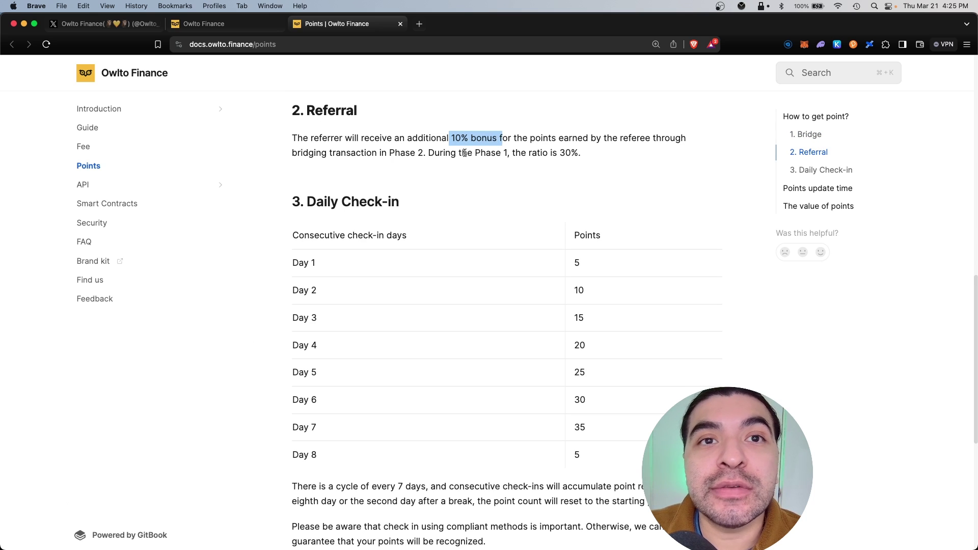
left_click_drag(306, 201, 398, 202)
double_click(577, 262)
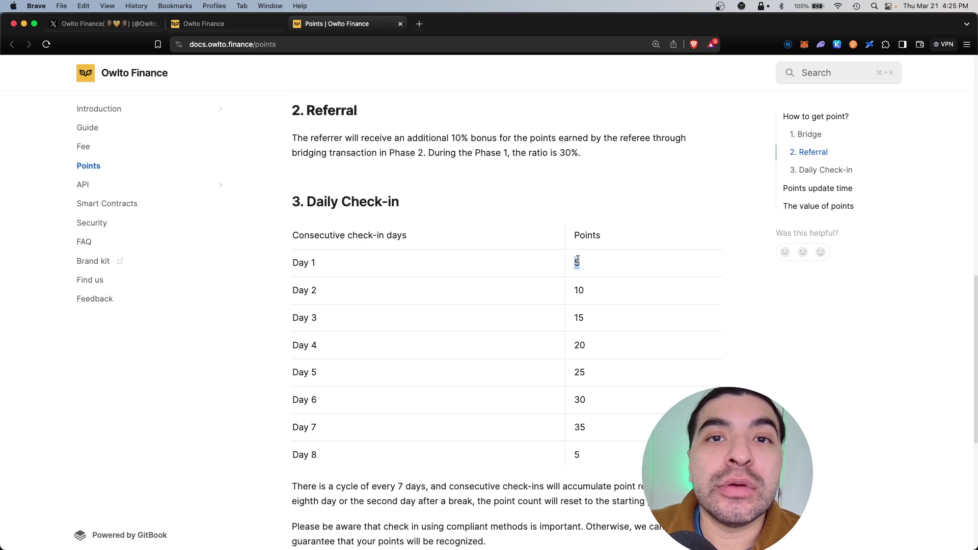
double_click(579, 290)
left_click(577, 319)
left_click_drag(294, 454, 316, 454)
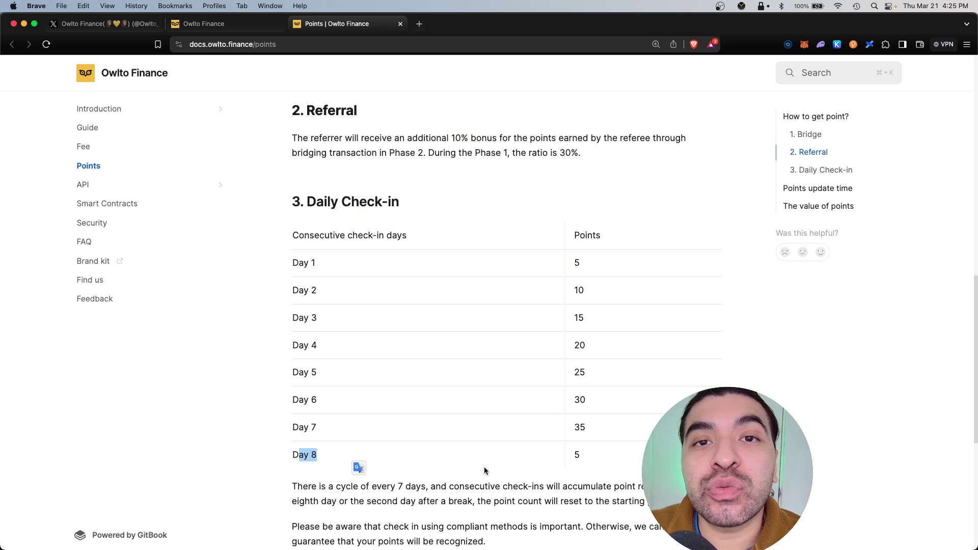
double_click(577, 454)
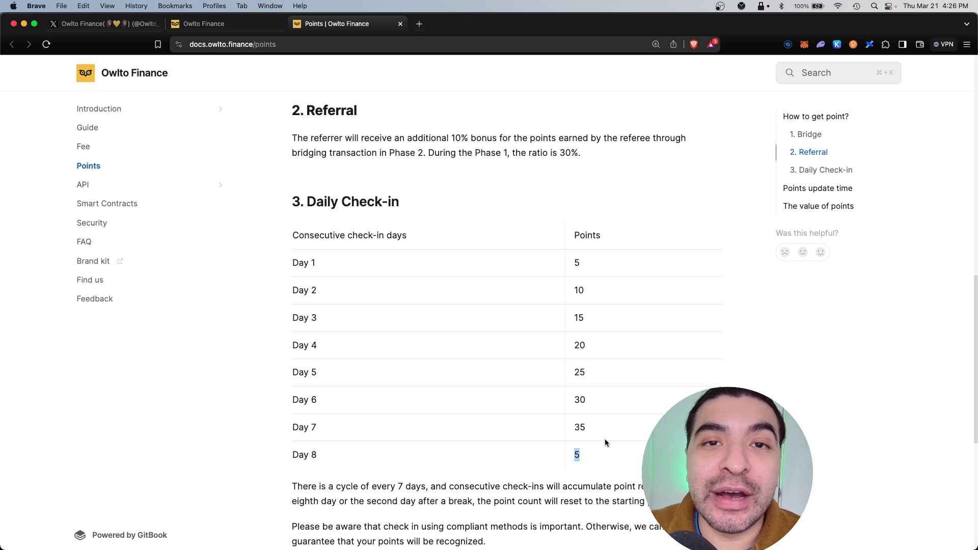
key("ctrl+shift+Tab")
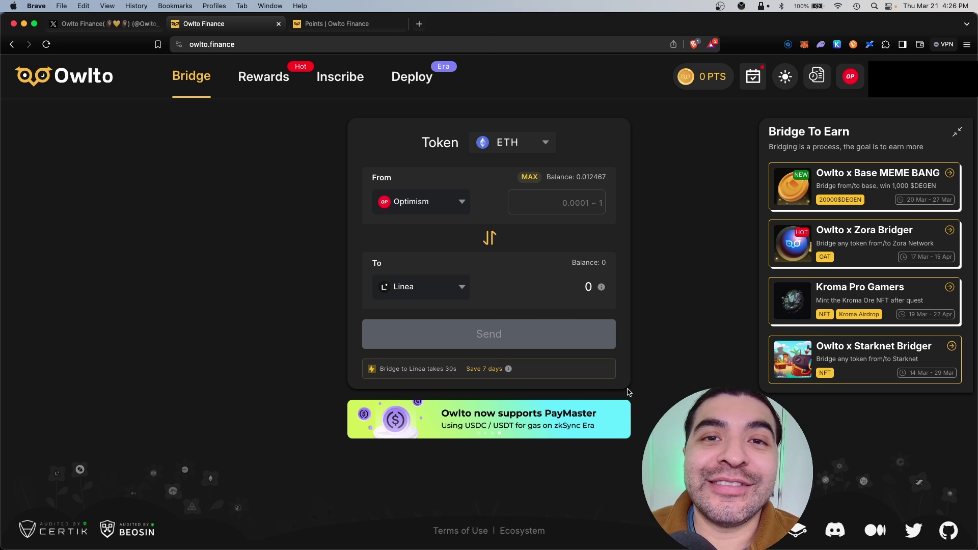
Bridge 0.001 ETH from Optimism to zkSync Era, sending 0.00165 ETH in total
left_click(438, 287)
left_click(450, 308)
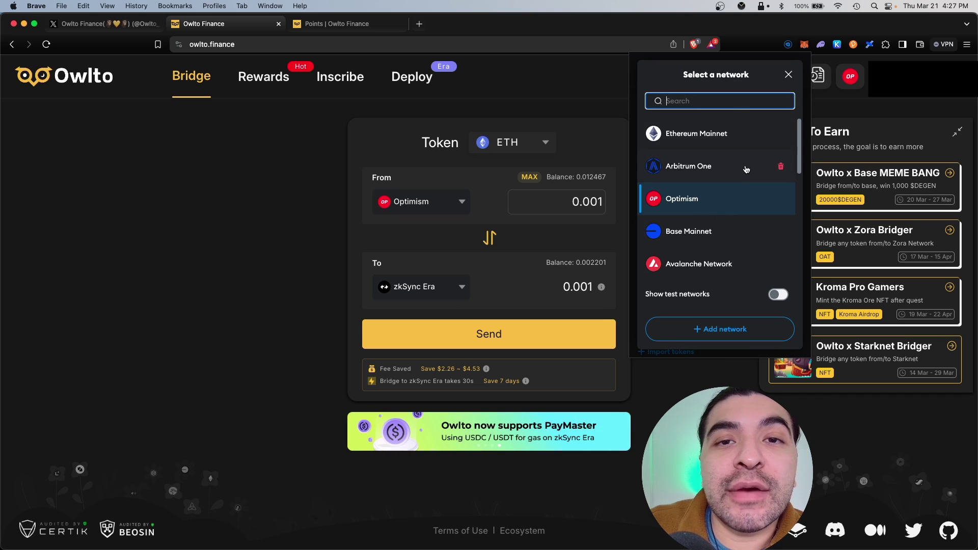
scroll(746, 170, "down", 4)
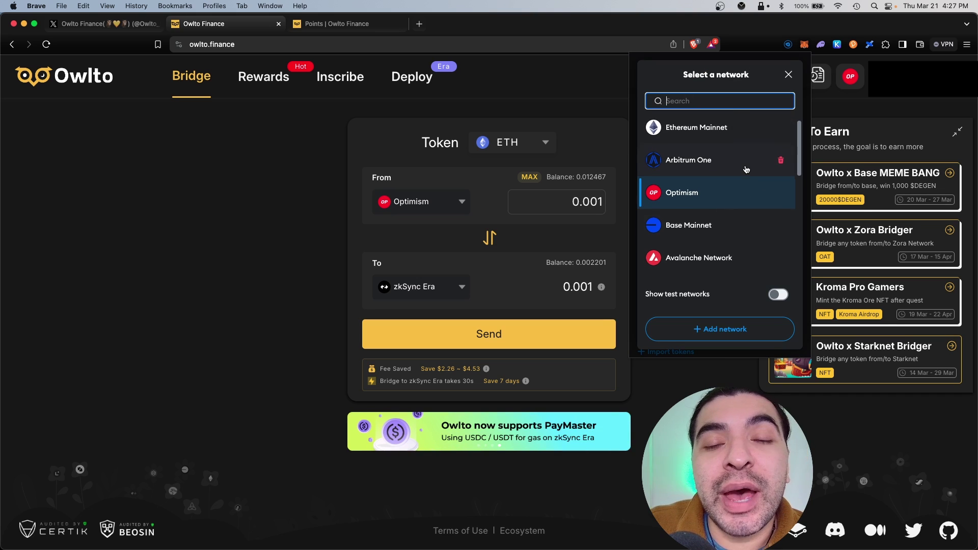
scroll(746, 170, "down", 3)
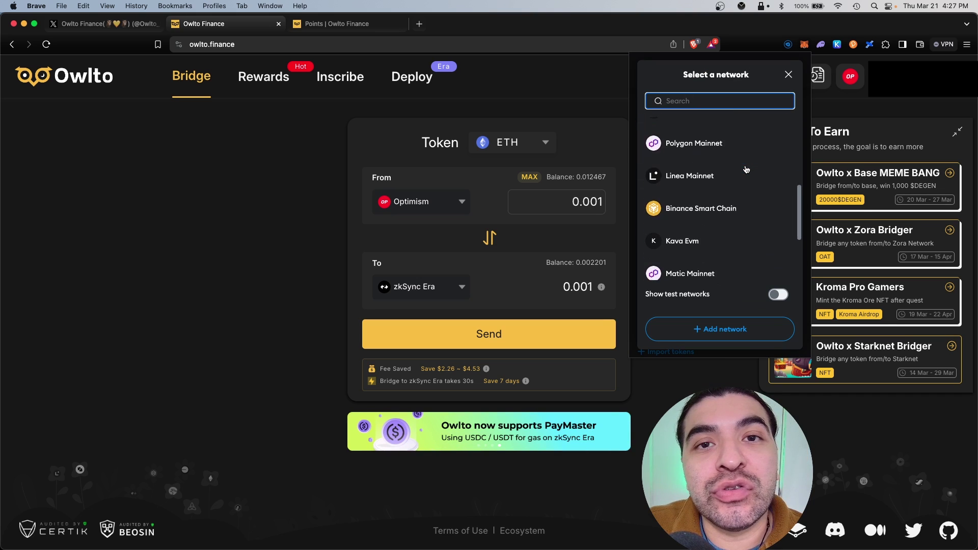
left_click(535, 342)
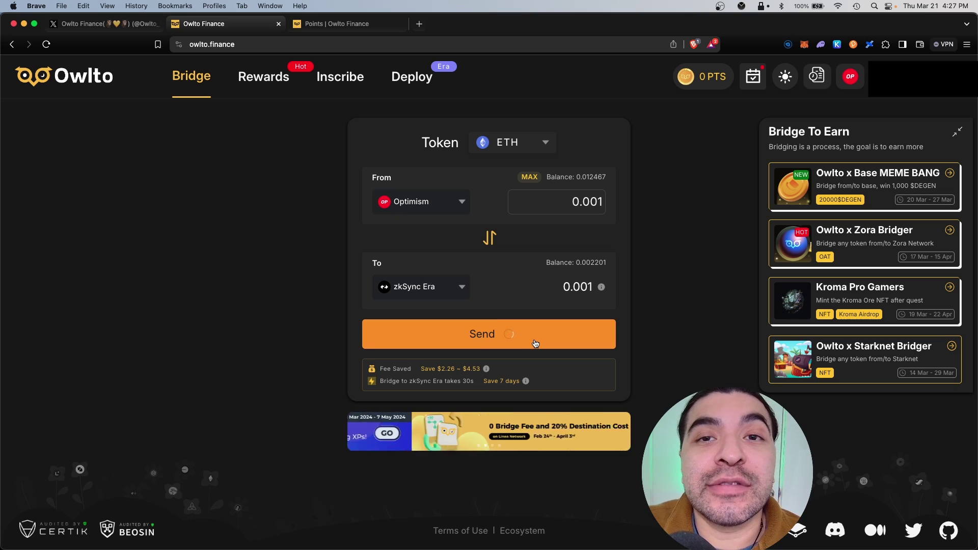
left_click(534, 343)
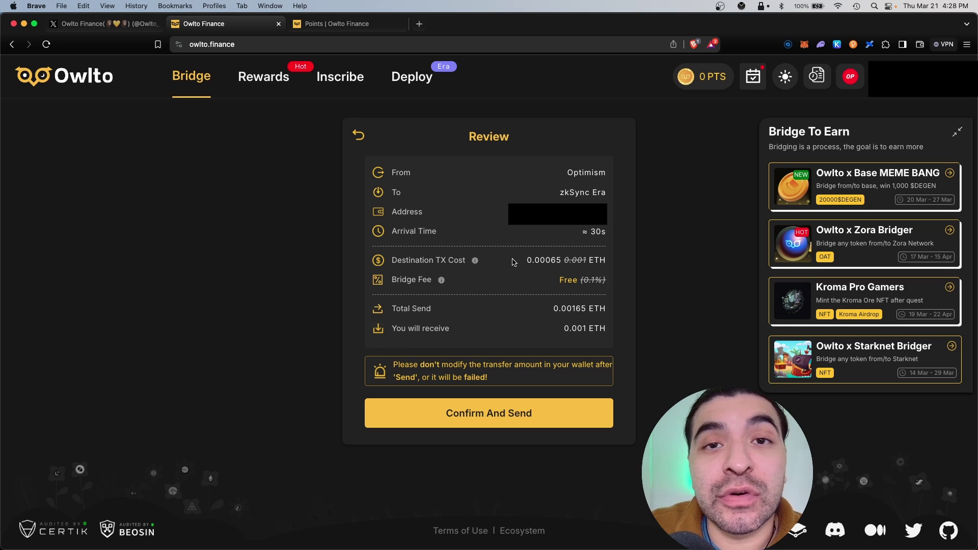
left_click(527, 418)
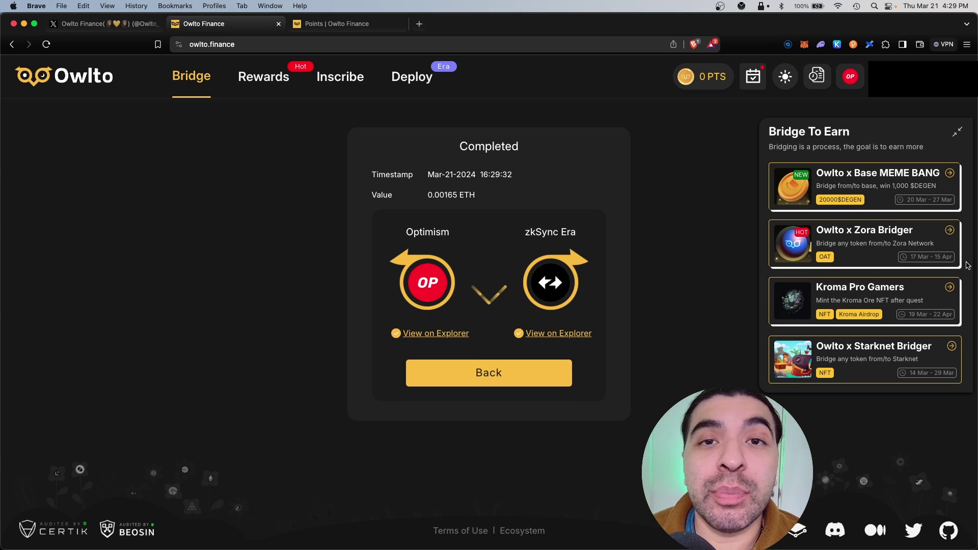
left_click(483, 383)
Bridge the maximum available balance back from zkSync Era to Optimism
left_click(490, 237)
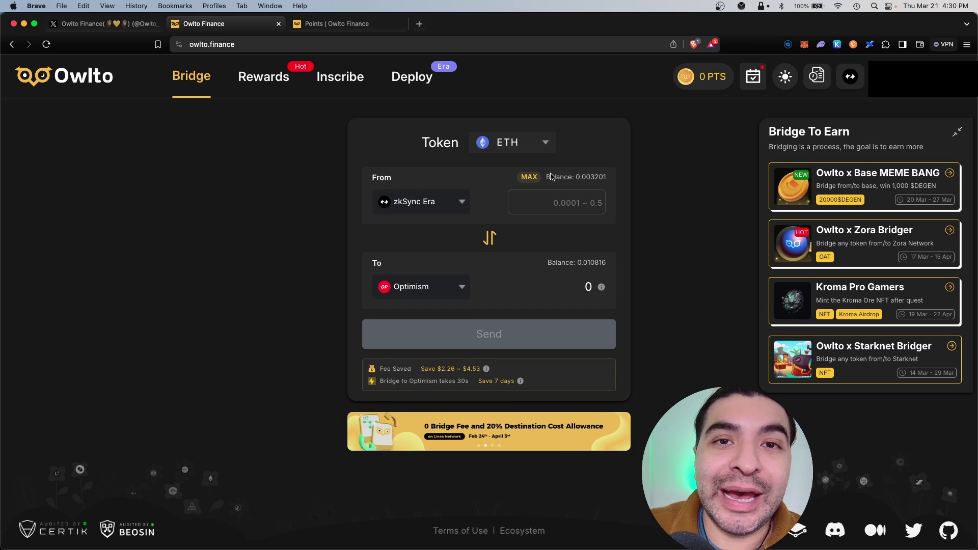
left_click(529, 177)
left_click(552, 334)
left_click(553, 440)
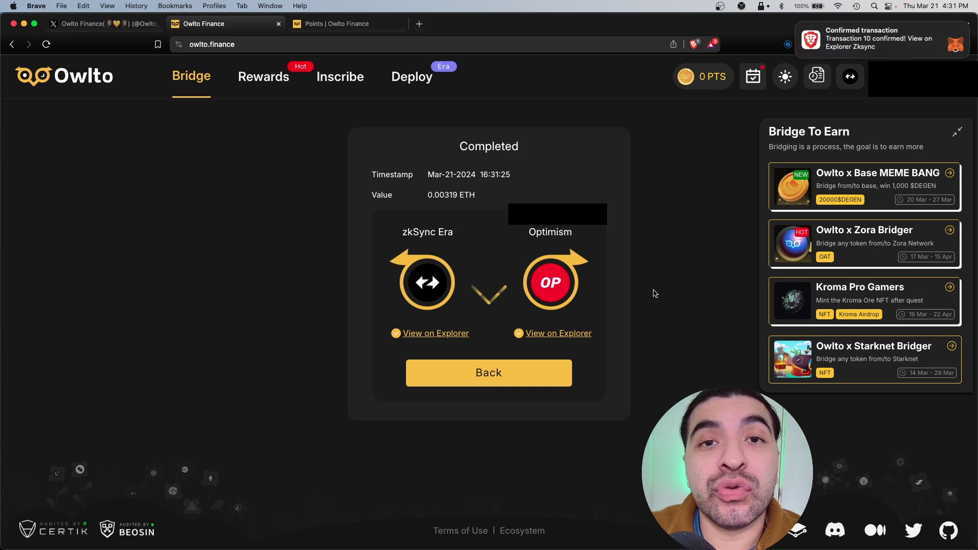
Check the 0-point breakdown at 1x boost and open the referral Rewards page
left_click(512, 375)
mouse_move(708, 82)
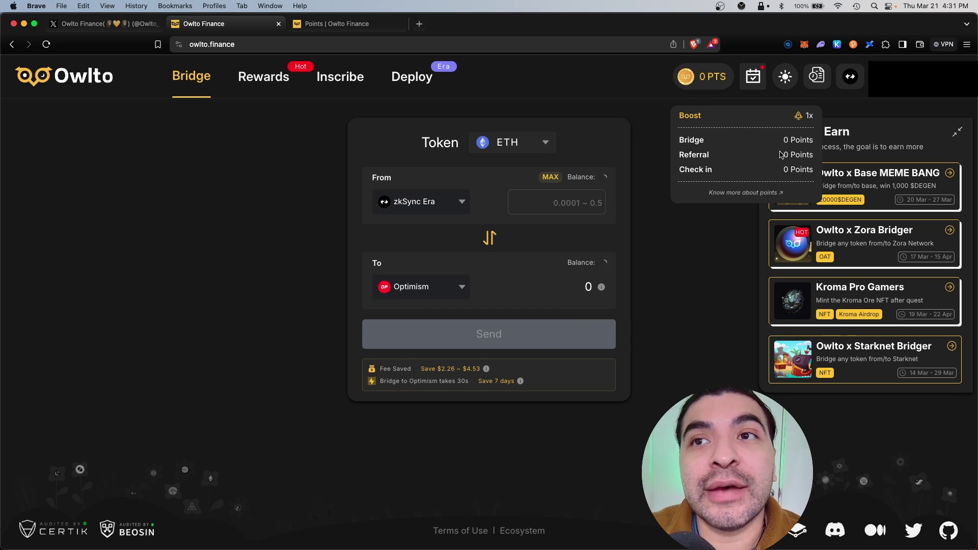
left_click(263, 76)
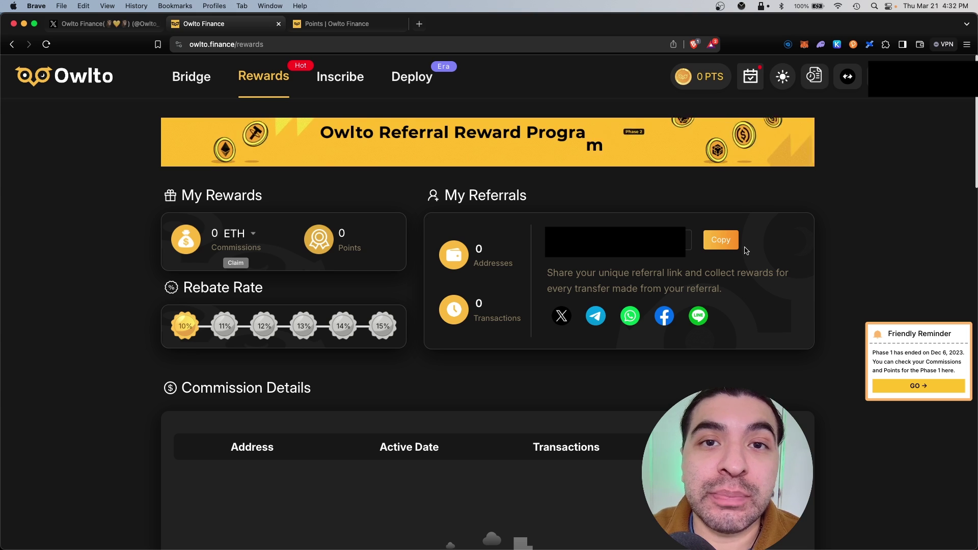
Scroll through the Commission Details and Point Details sections, then back to the top
scroll(127, 326, "down", 5)
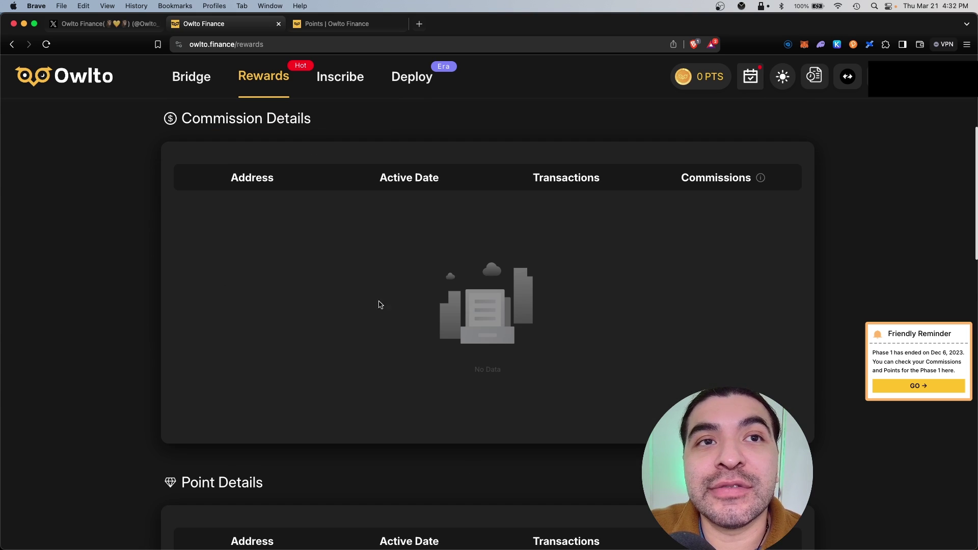
scroll(378, 305, "down", 5)
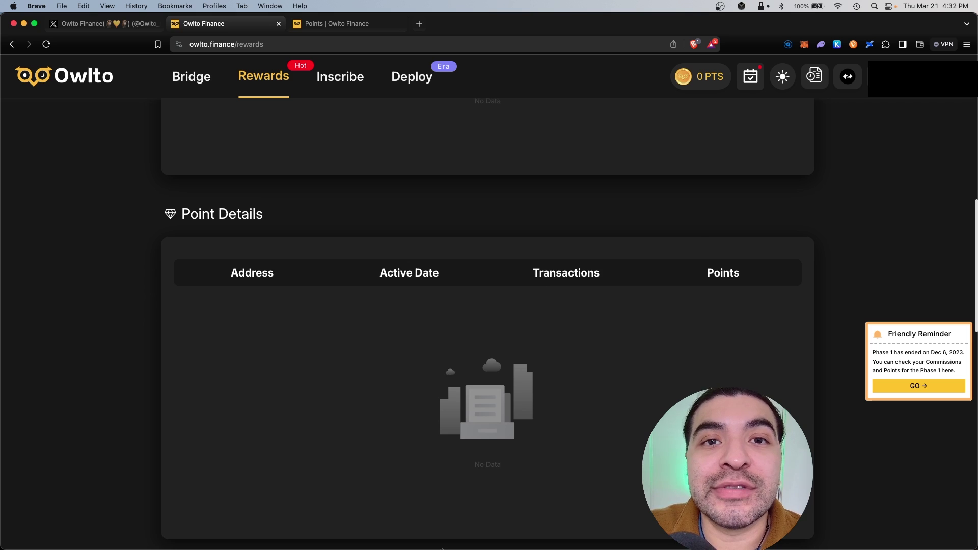
scroll(560, 306, "up", 10)
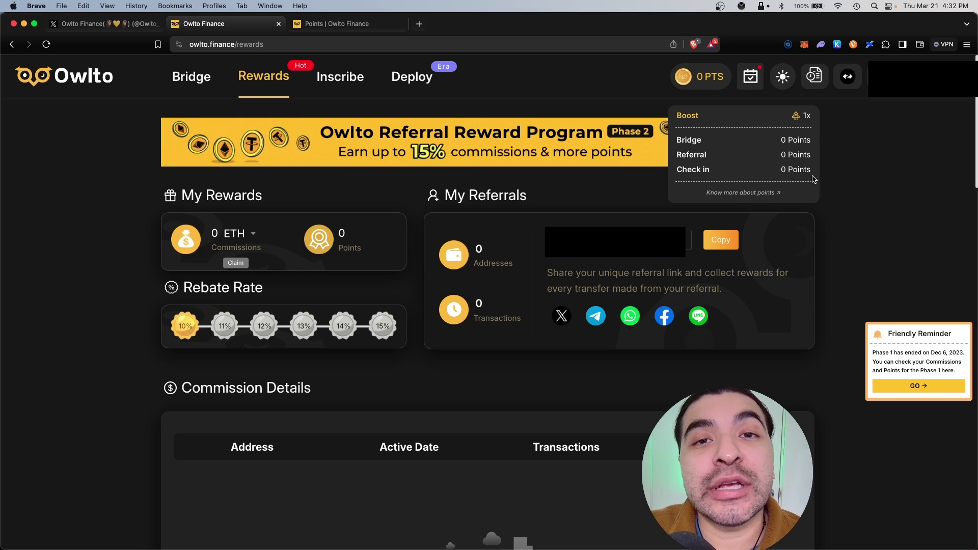
Check in for the 21st on Base in the daily check-in calendar, earning 10 points
left_click(749, 81)
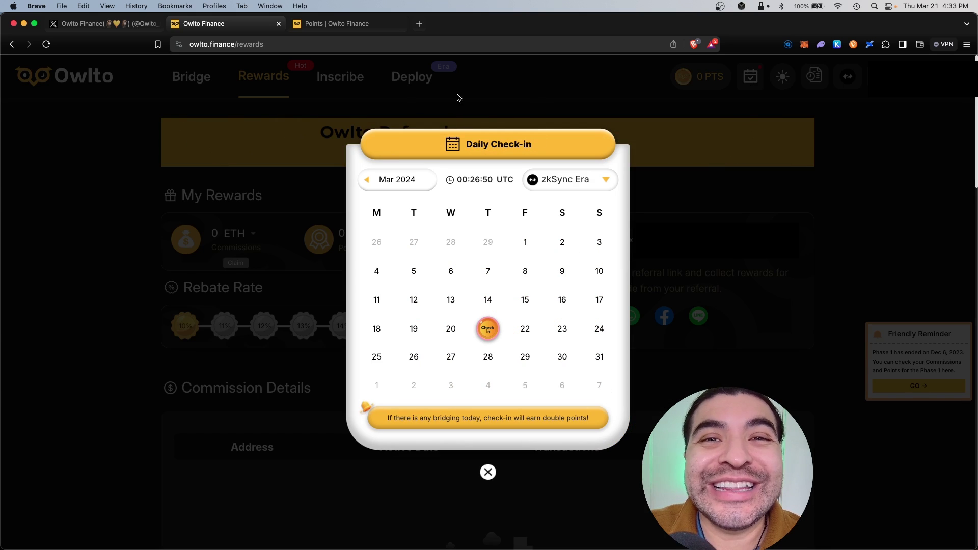
left_click(604, 179)
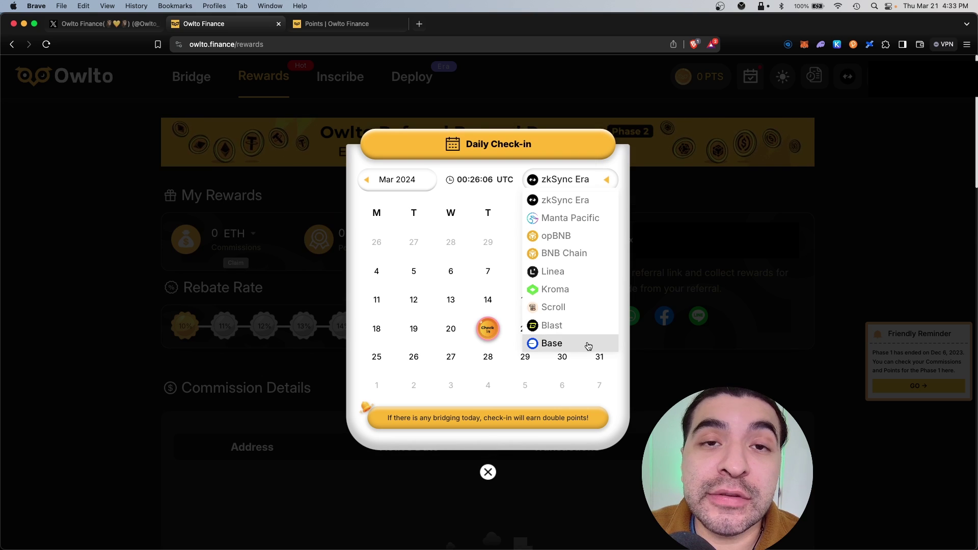
left_click(589, 345)
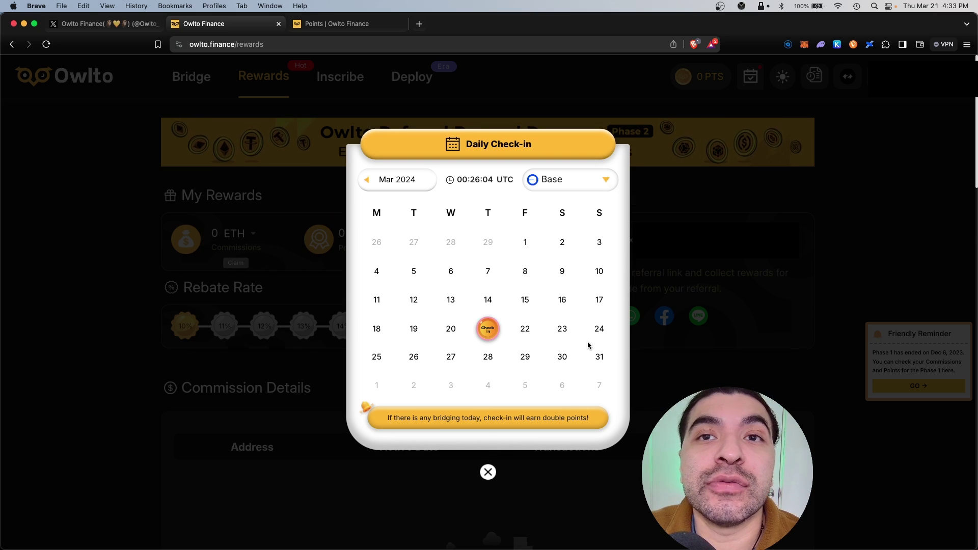
left_click(488, 330)
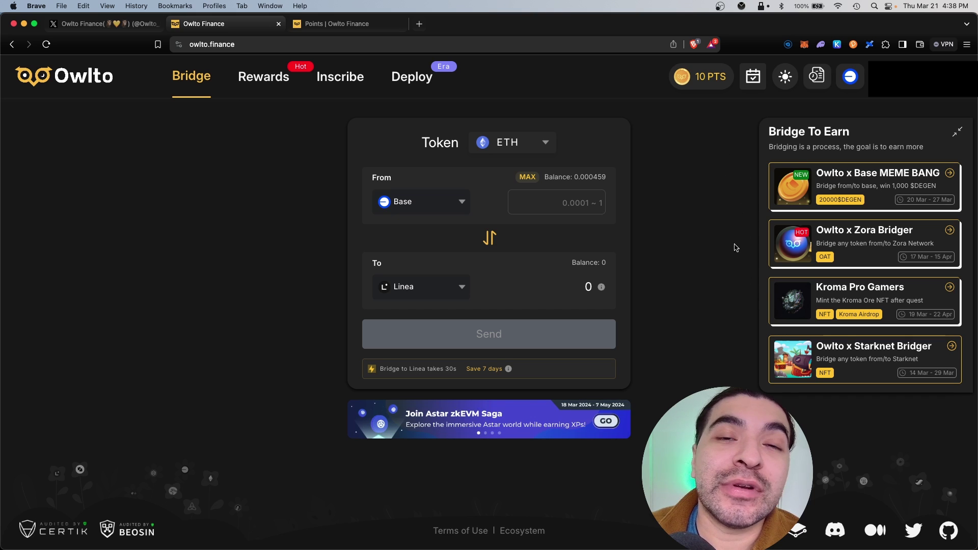
mouse_move(683, 76)
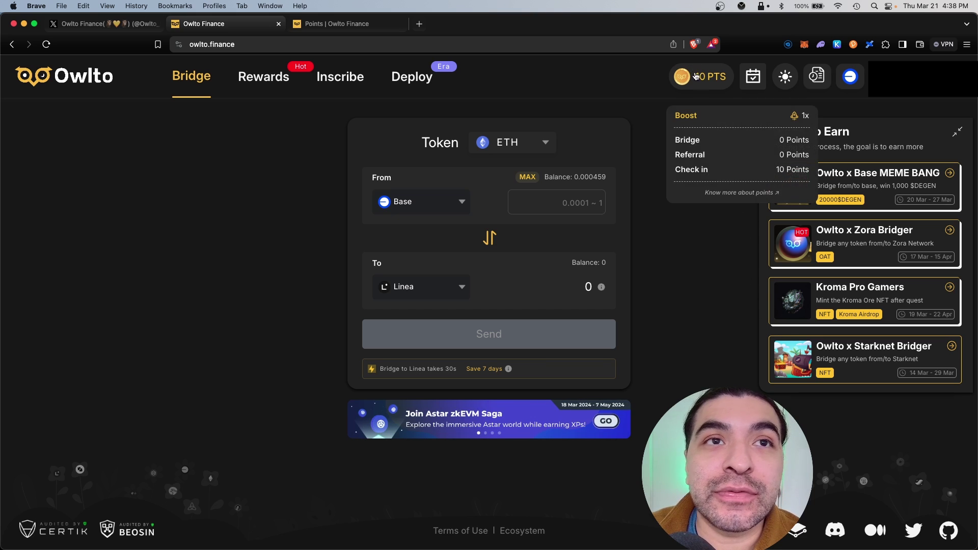
left_click(949, 178)
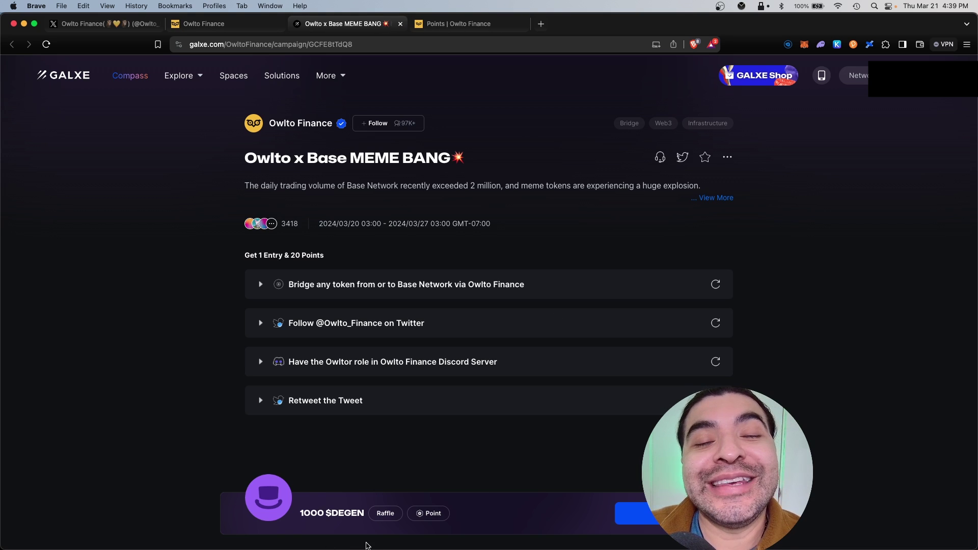
key("super+w")
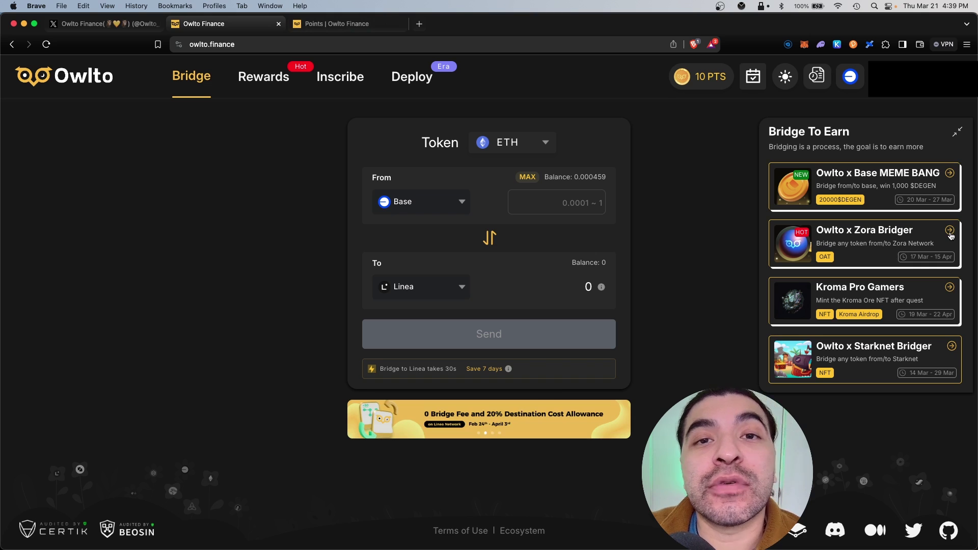
left_click(950, 231)
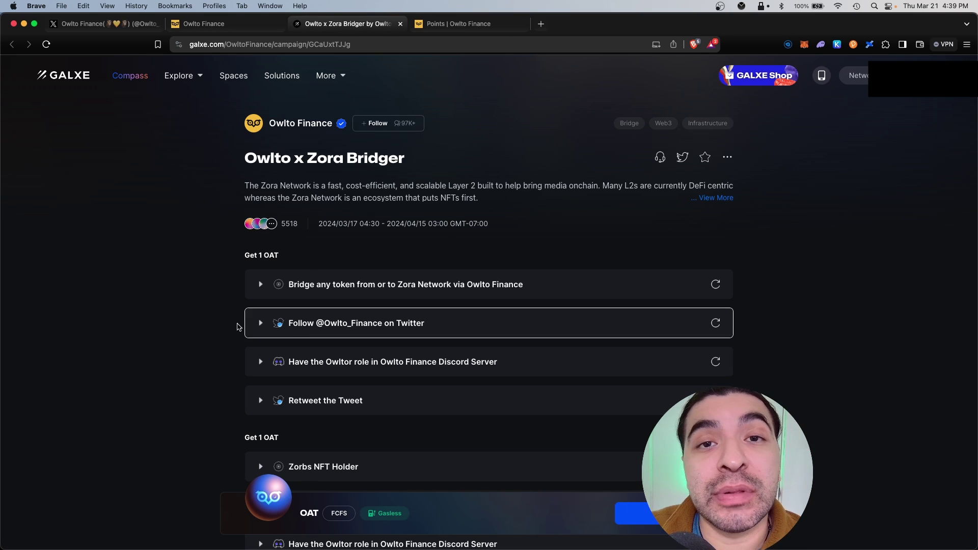
key("super+w")
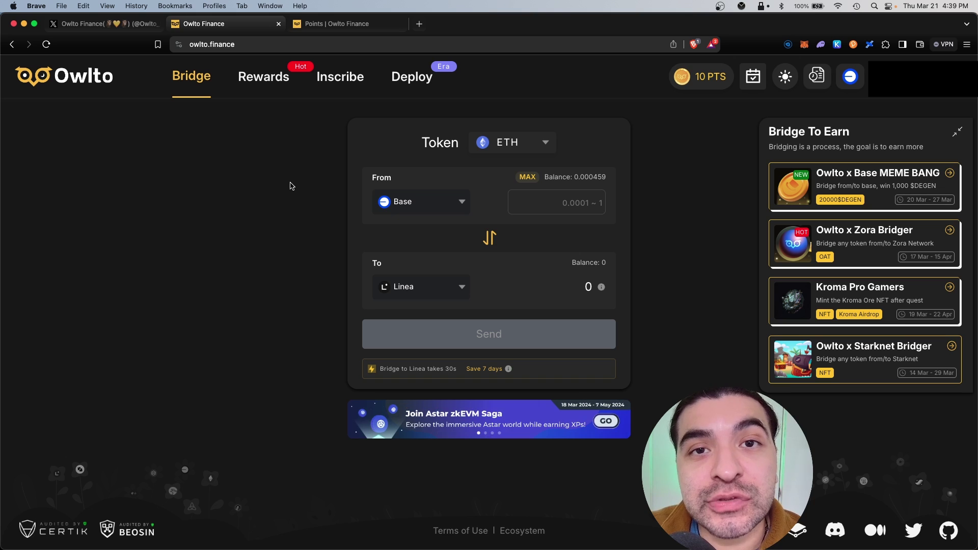
left_click(340, 89)
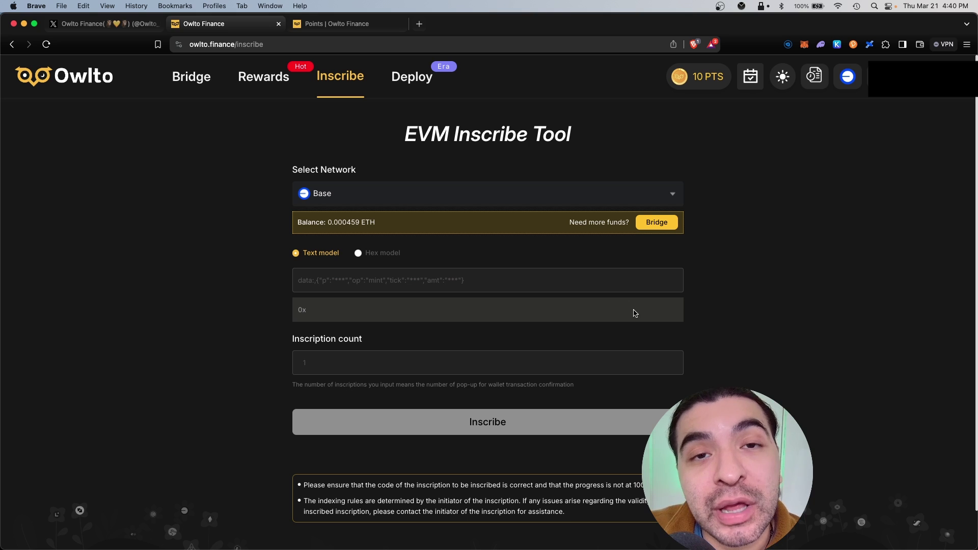
Set the inscribe network to zkSync Era, view the 10 PTS breakdown, then go to Deploy
left_click(673, 196)
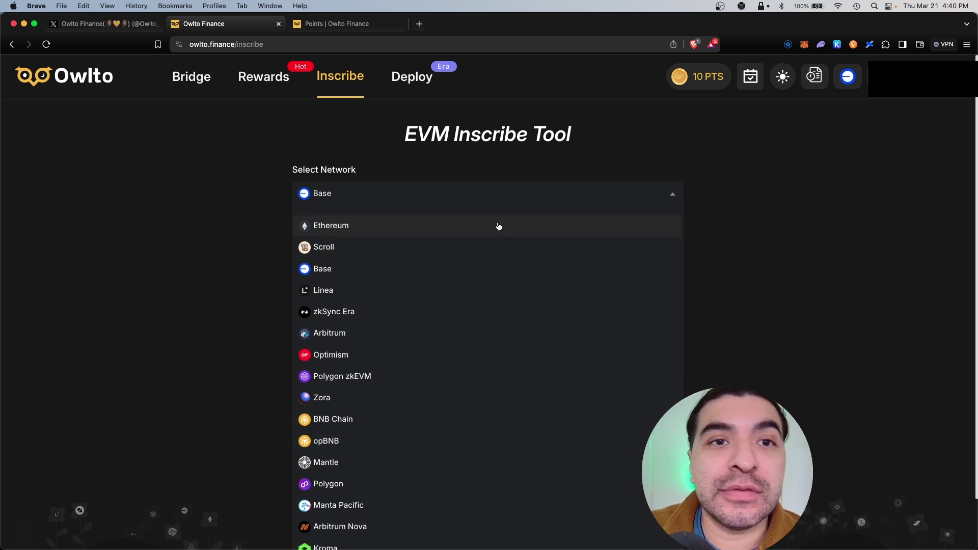
left_click(336, 311)
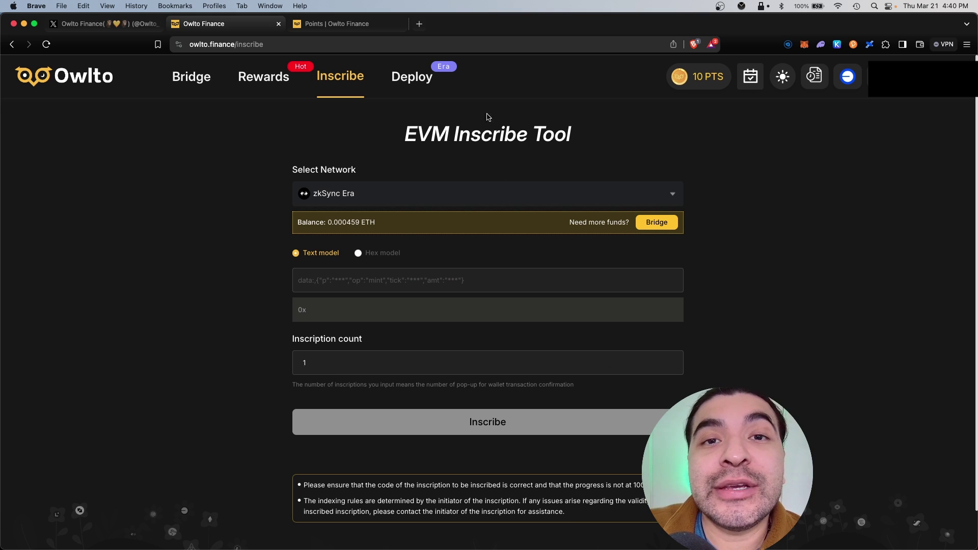
mouse_move(714, 68)
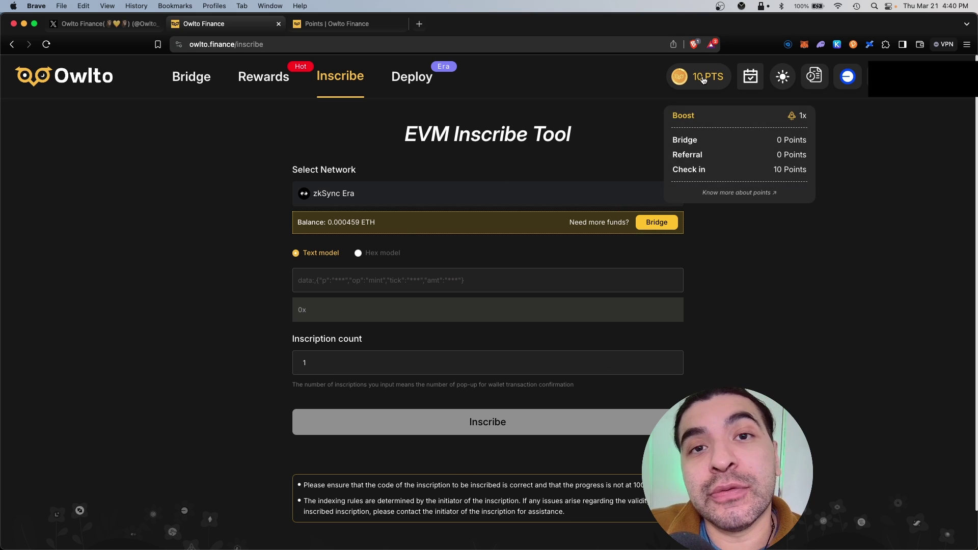
left_click(412, 76)
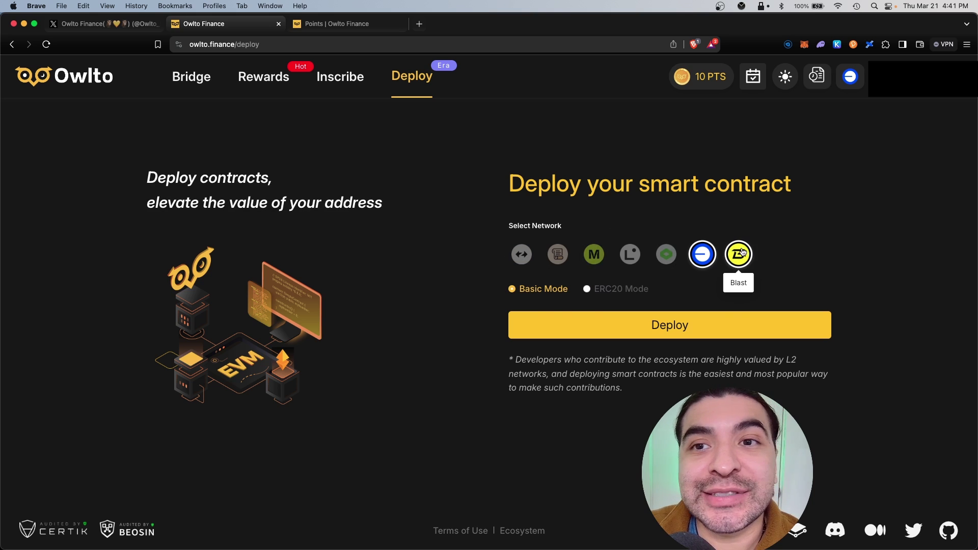
Start a contract deployment on Scroll and approve adding Scroll to the wallet
left_click(522, 254)
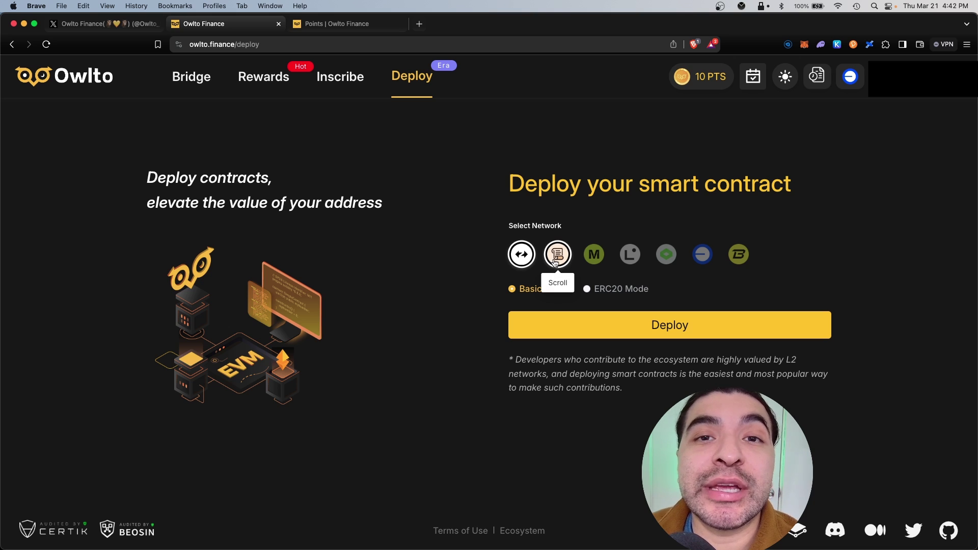
left_click(556, 260)
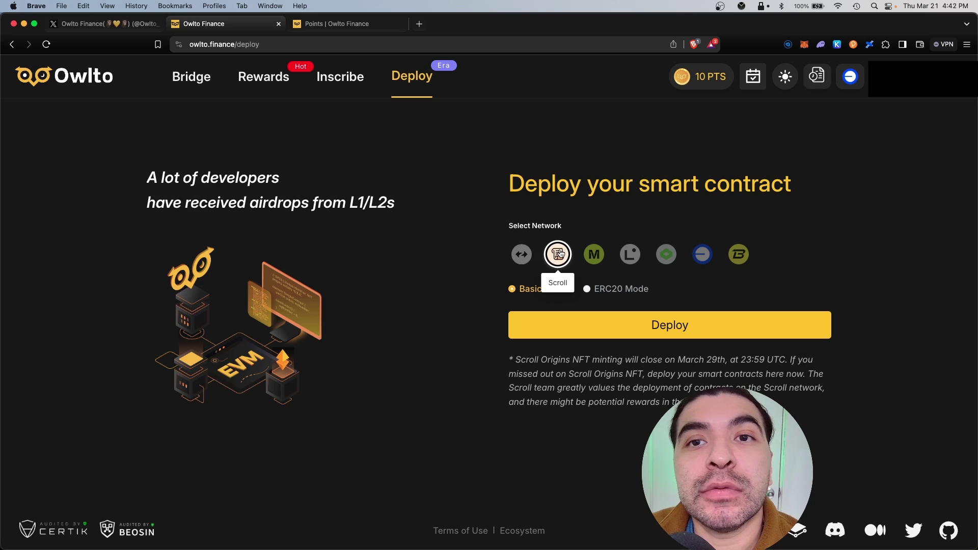
left_click(680, 326)
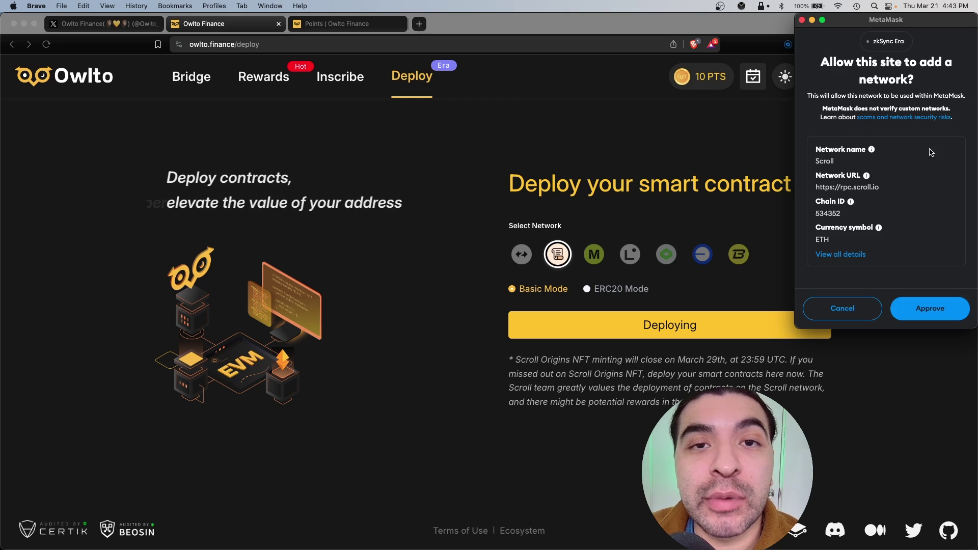
left_click(946, 307)
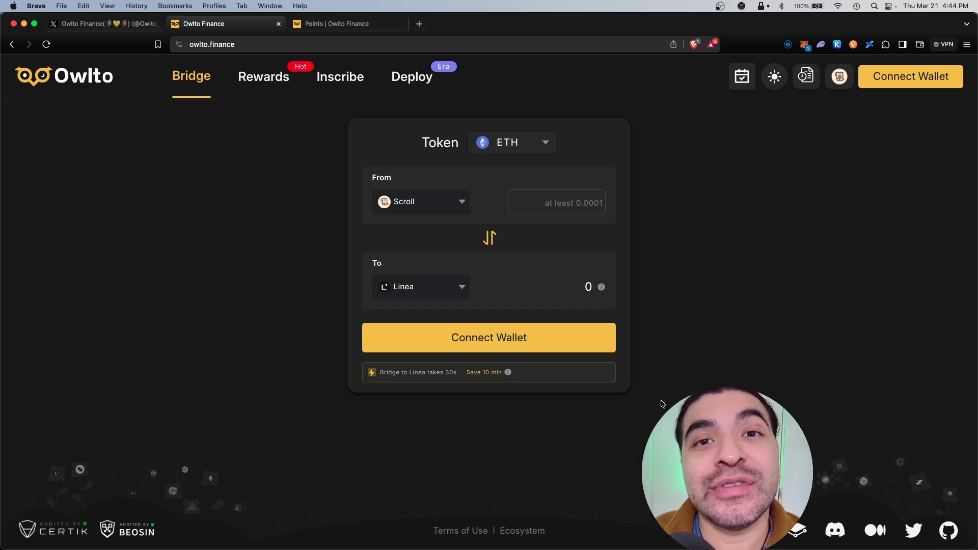
Glance at the Owlto Finance Twitter profile tab, then return to the Rewards page
key("ctrl+shift+Tab")
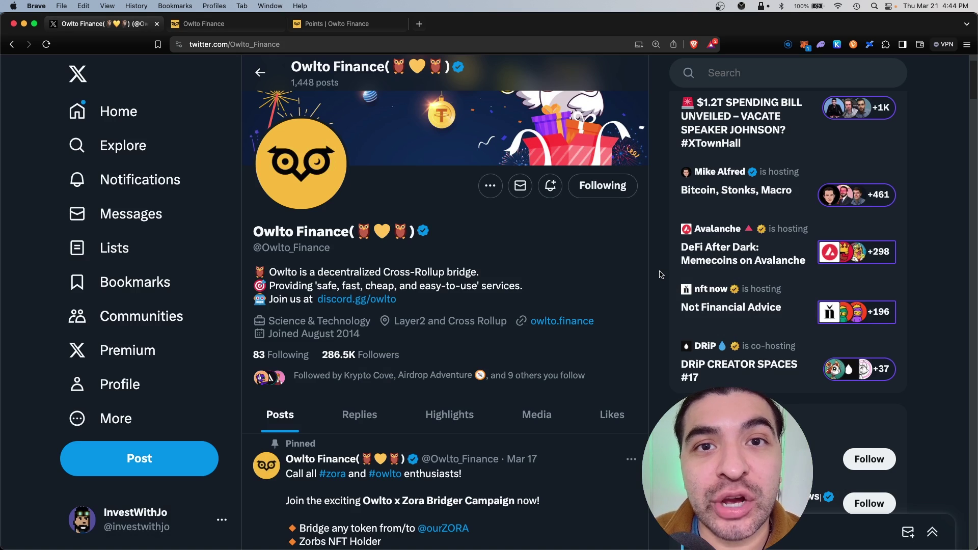
key("ctrl+Tab")
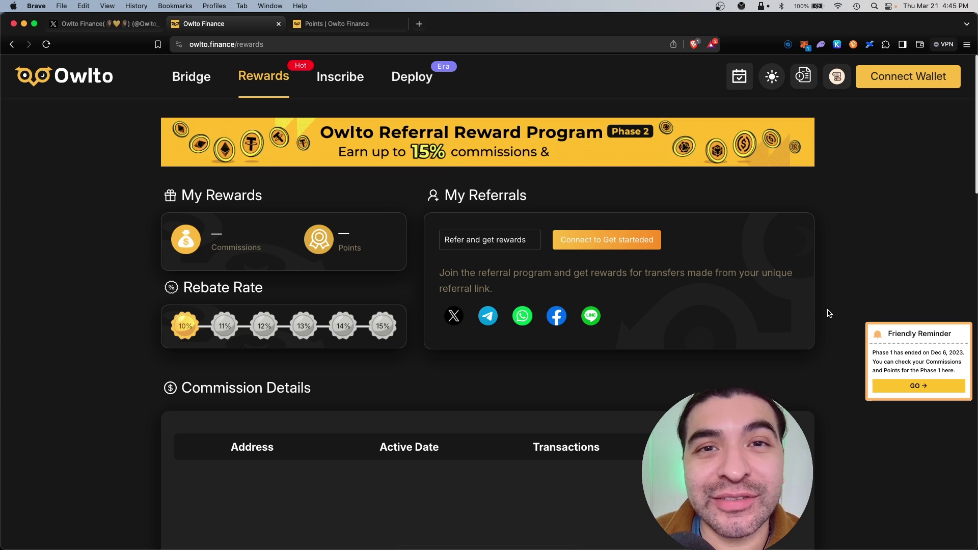